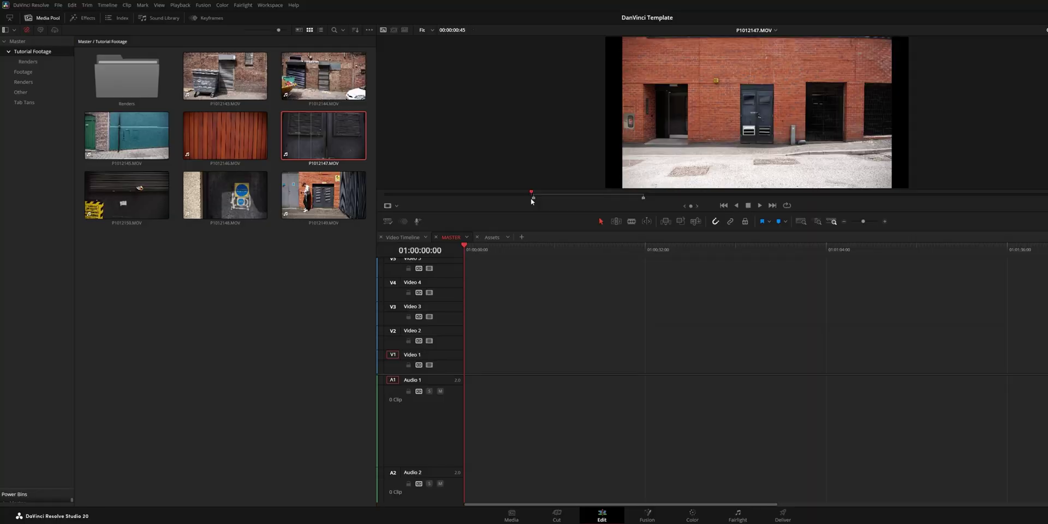
Preview the door clip P1012148.MOV and place its marked range on Video 1 at the start of the MASTER timeline.
key("space")
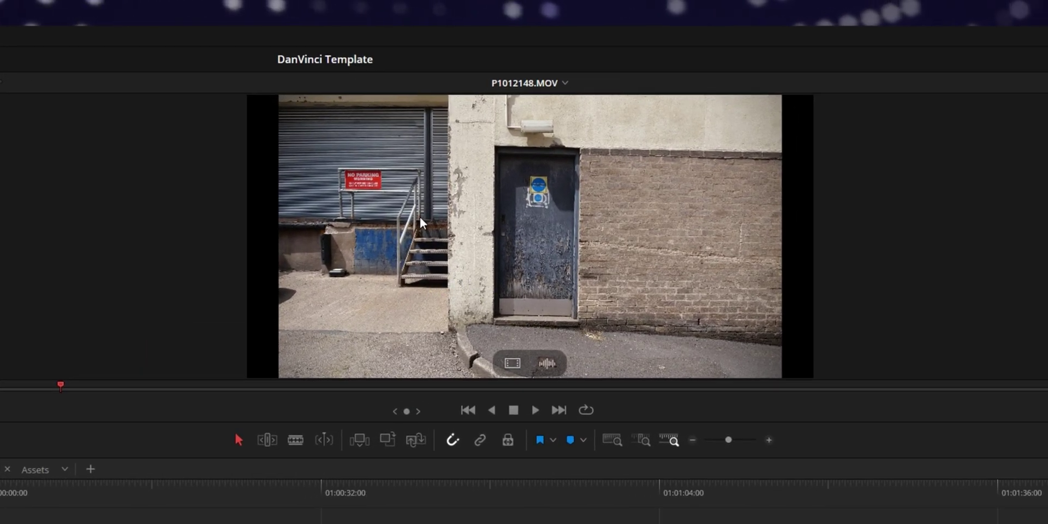
left_click_drag(9, 391, 668, 393)
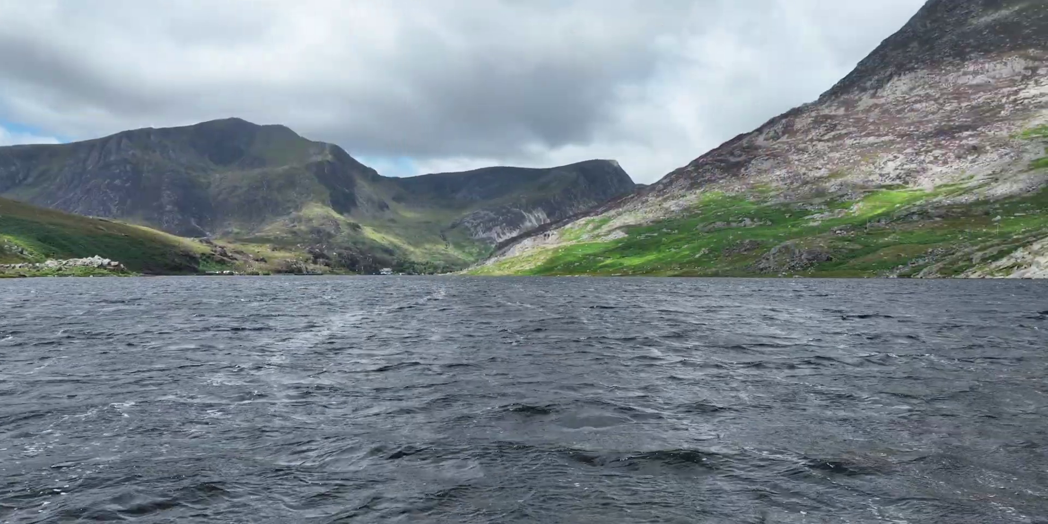
left_click_drag(225, 195, 510, 377)
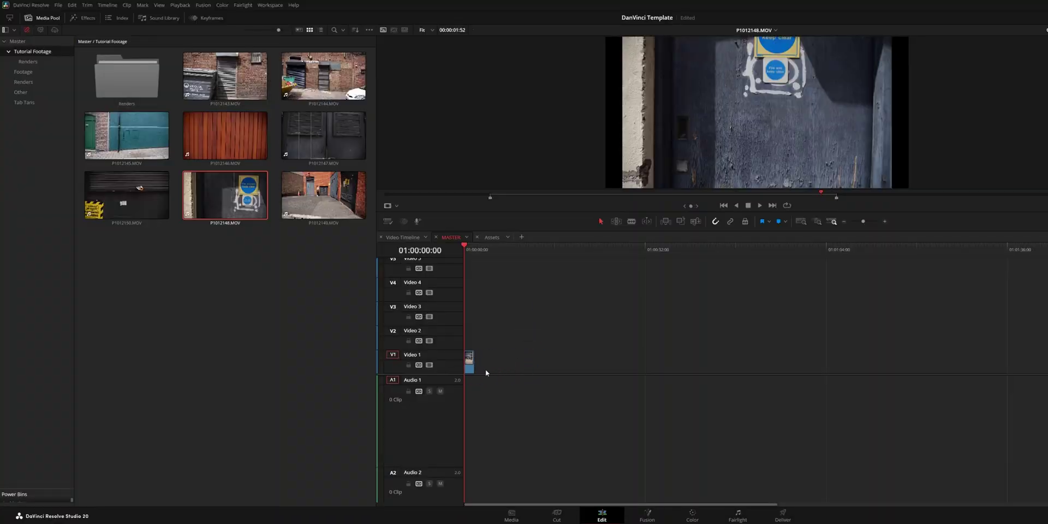
scroll(485, 371, "up", 5)
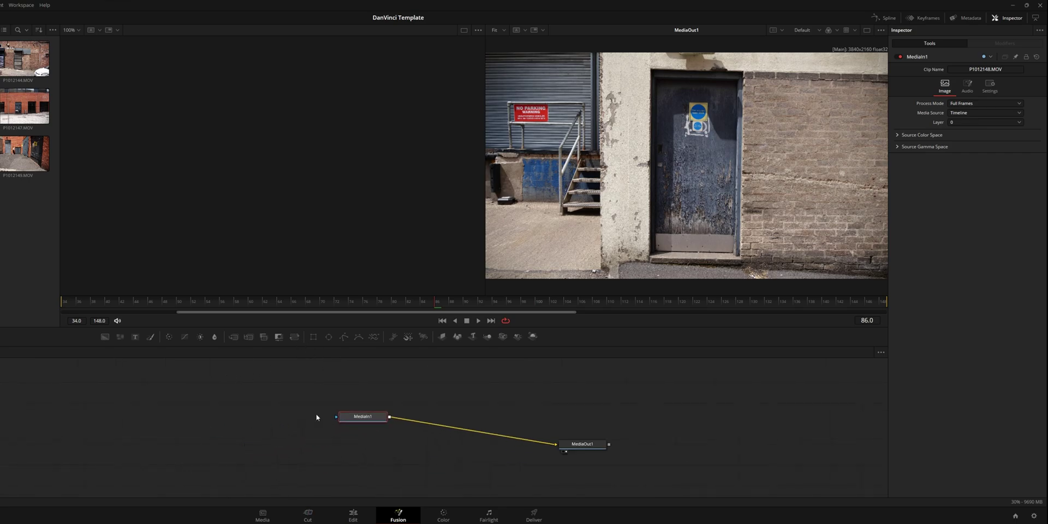
Merge MediaIn1 over a Background node, and add a duplicate of MediaIn1 through a second merge.
left_click_drag(252, 434, 383, 423)
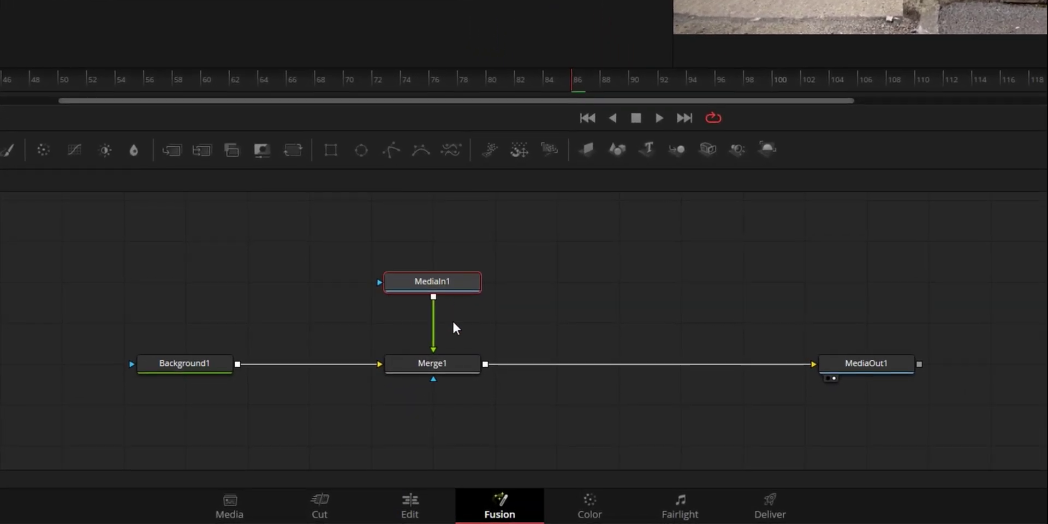
key("ctrl+v")
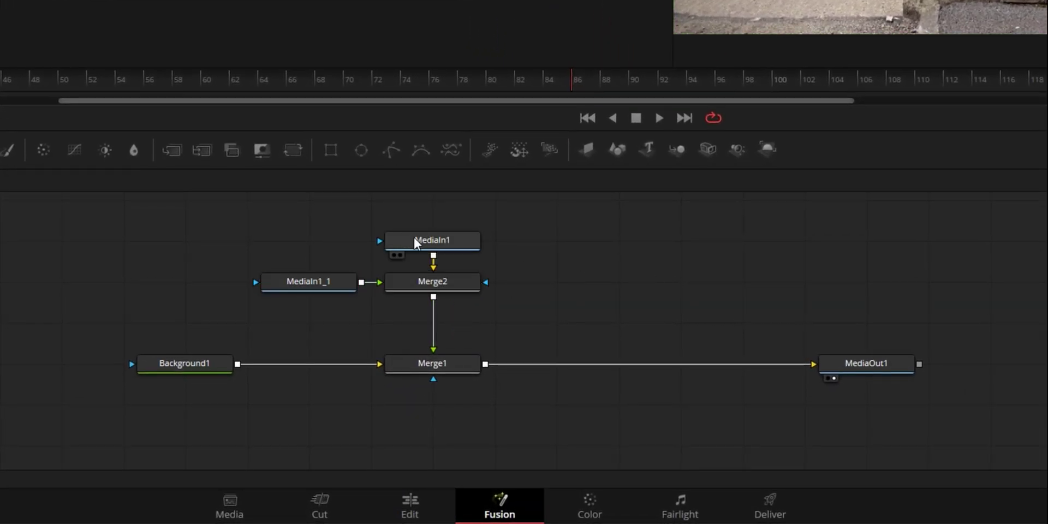
Rename the original MediaIn1 node to Door.
left_click(416, 241)
key("F2")
type("Door")
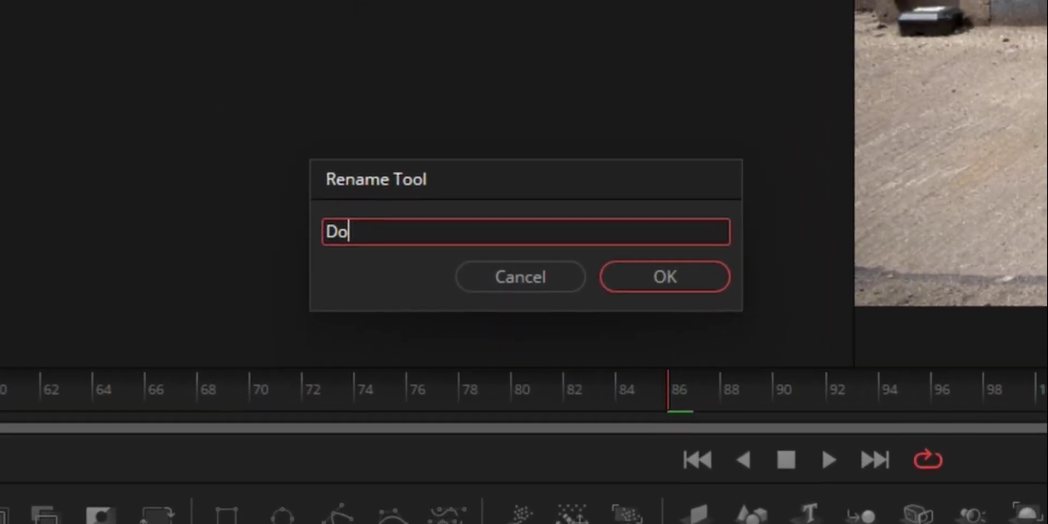
key("Return")
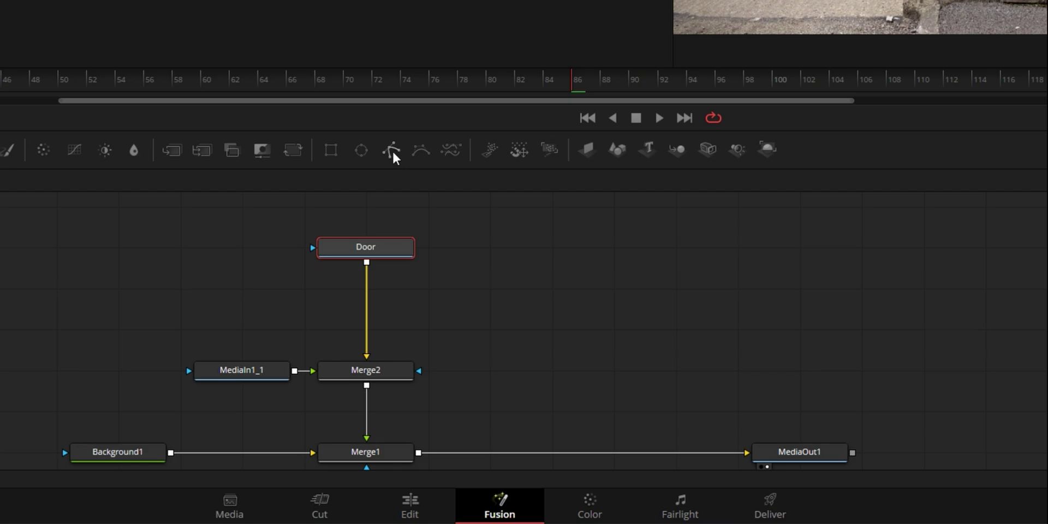
Add an unconnected Polygon mask node above the Door node, and show MediaOut1 in a single large viewer.
left_click_drag(388, 149, 366, 211)
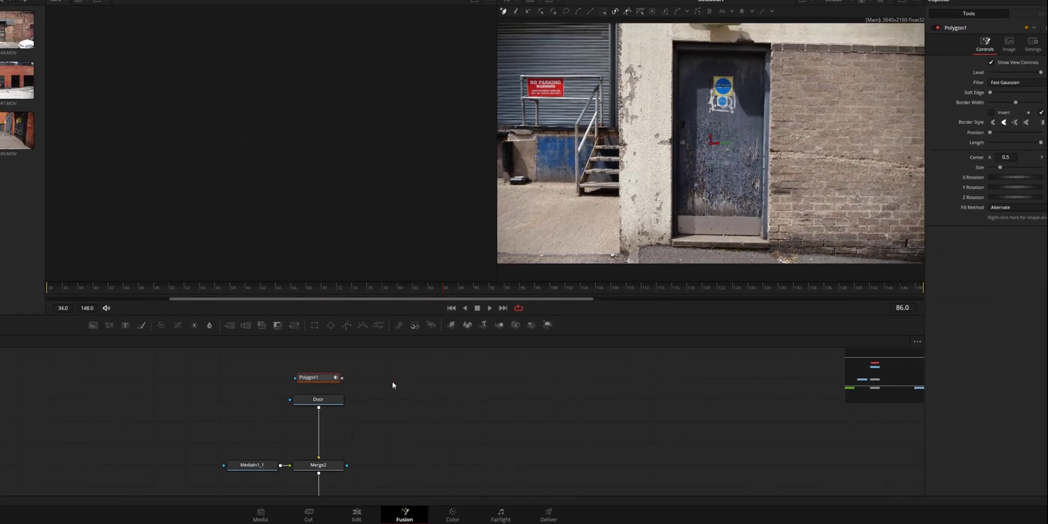
key("Escape")
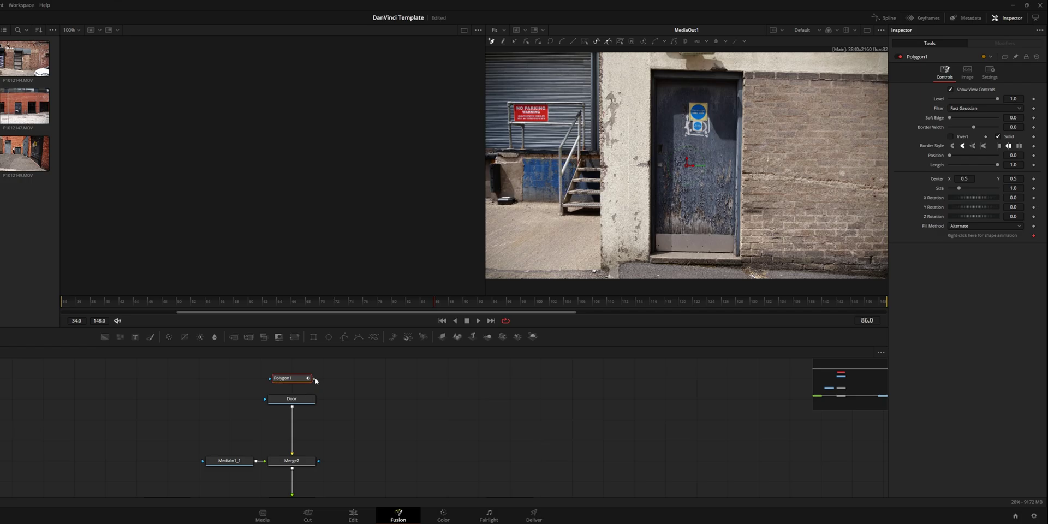
mouse_move(708, 147)
left_mouse_down()
mouse_move(550, 149)
mouse_move(703, 154)
left_mouse_up()
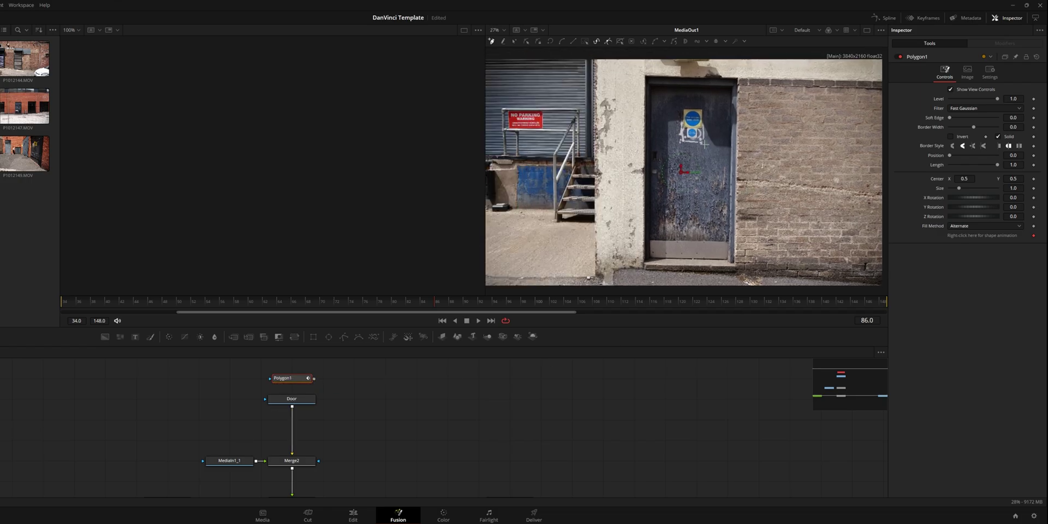
left_click_drag(818, 65, 629, 73)
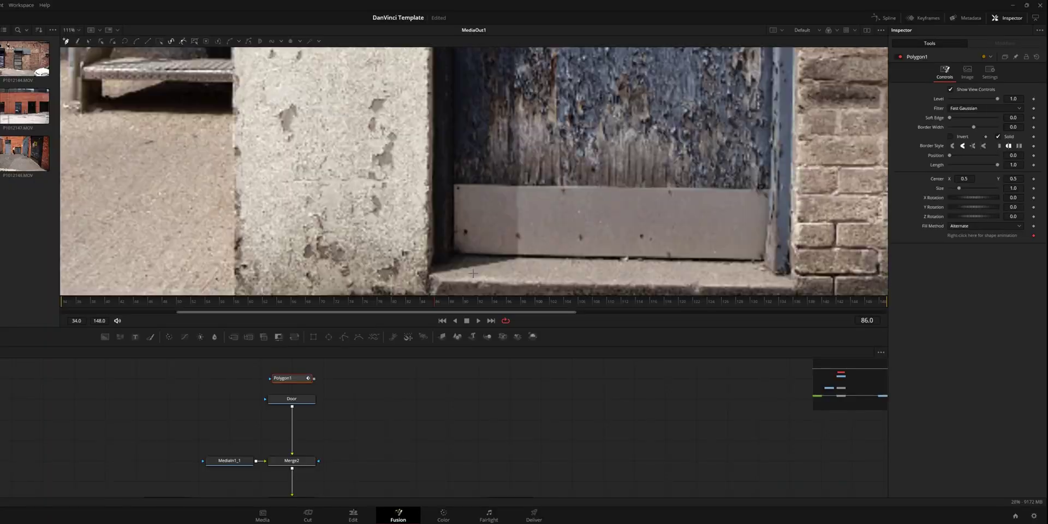
Trace a closed four-point polygon along the corners of the blue door at frame 86.
scroll(447, 247, "up", 3)
scroll(445, 248, "right", 5)
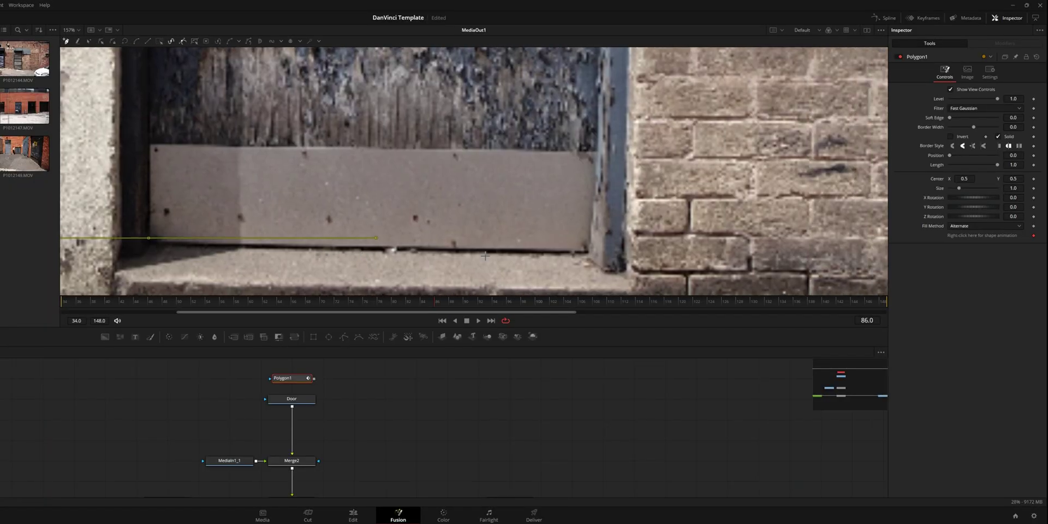
scroll(593, 250, "down", 4)
scroll(614, 133, "up", 4)
left_click(600, 133)
left_click_drag(443, 140, 715, 161)
left_click(417, 149)
scroll(417, 153, "up", 2)
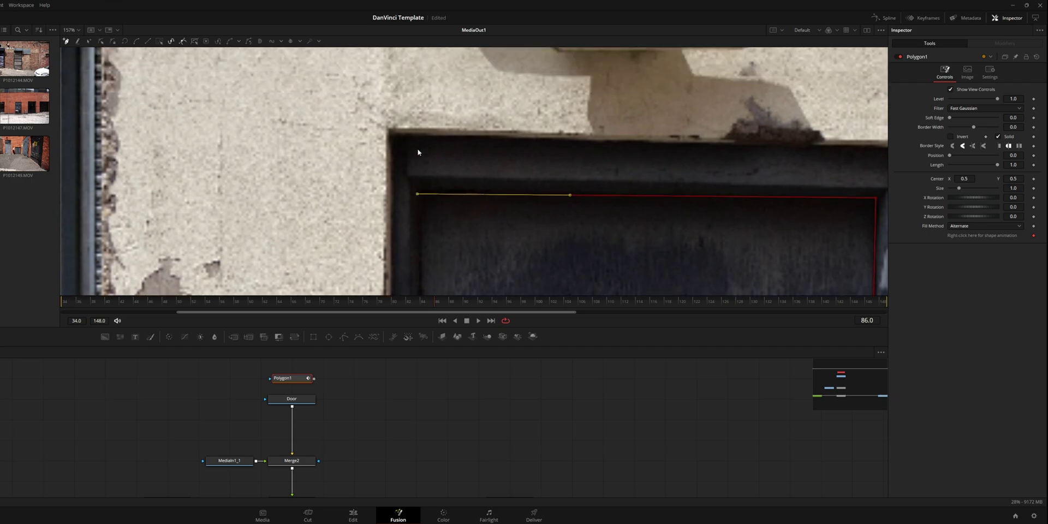
scroll(420, 164, "down", 2)
scroll(381, 184, "up", 5)
scroll(382, 182, "down", 4)
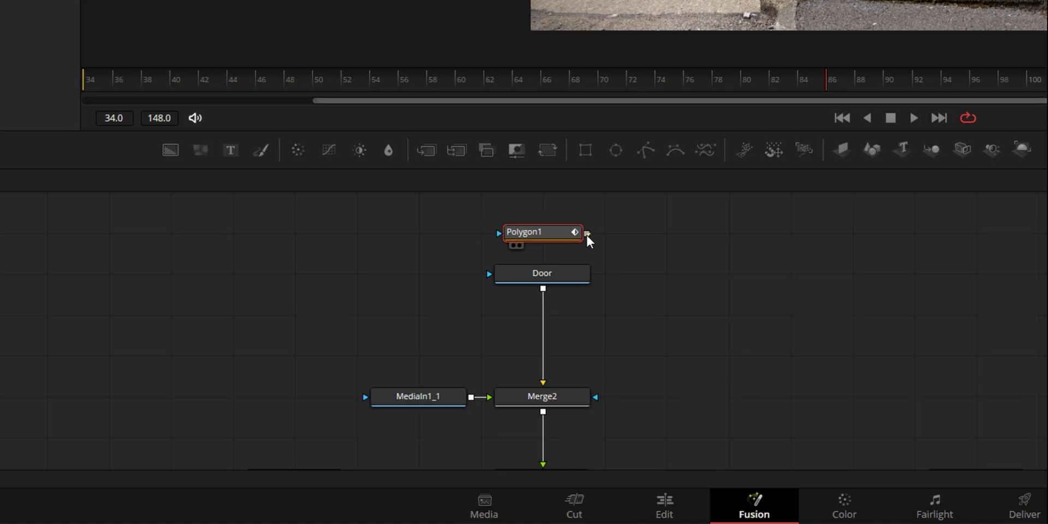
Connect the polygon mask to the Door node to check the cutout, and disconnect it again.
left_click_drag(314, 379, 290, 400)
left_click_drag(537, 270, 538, 273)
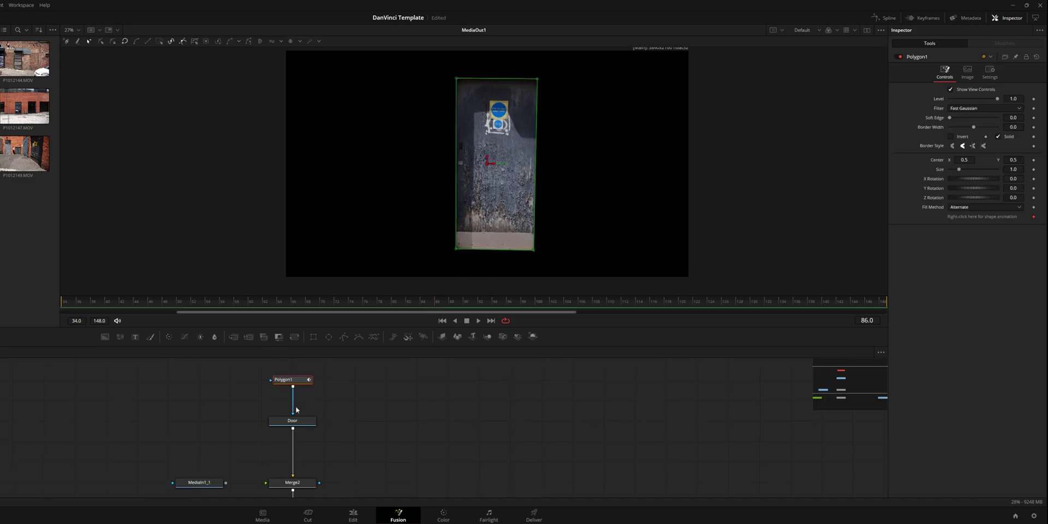
left_click_drag(293, 410, 303, 386)
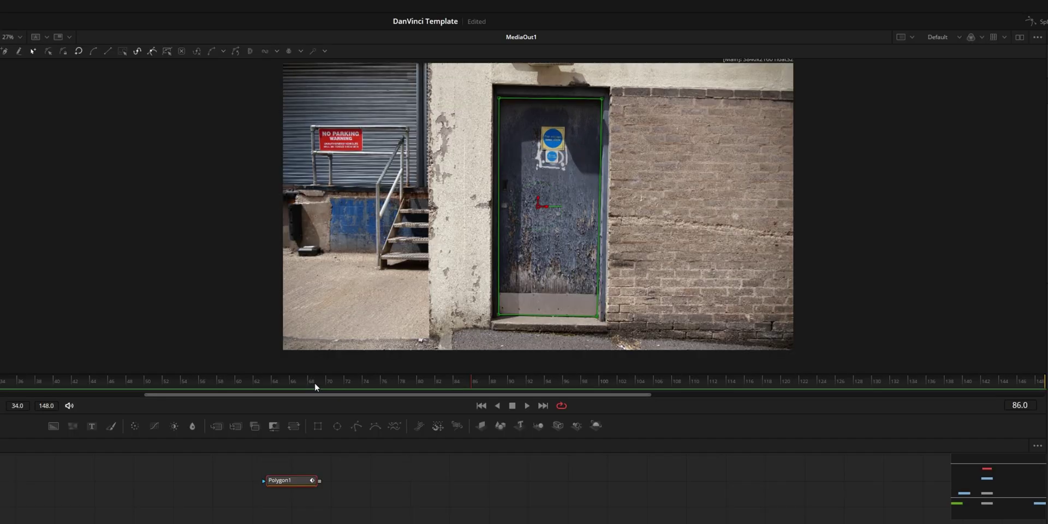
Keyframe the polygon's corner points at several frames across the clip so the outline follows the door as the camera moves.
left_click_drag(310, 302, 64, 301)
scroll(440, 194, "up", 5)
left_click_drag(506, 284, 441, 194)
left_click_drag(732, 286, 671, 199)
left_click_drag(708, 57, 582, 226)
left_click_drag(295, 60, 321, 176)
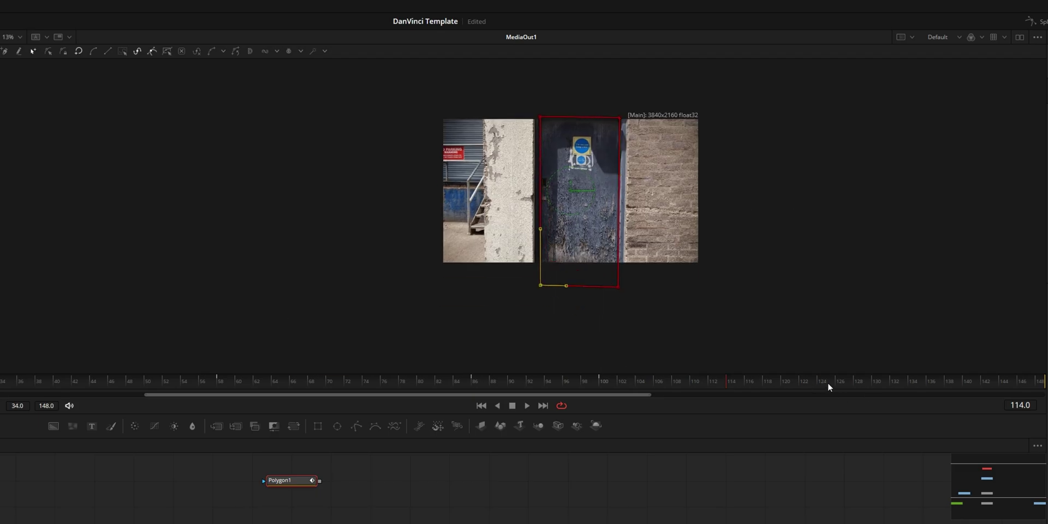
left_click_drag(525, 99, 492, 93)
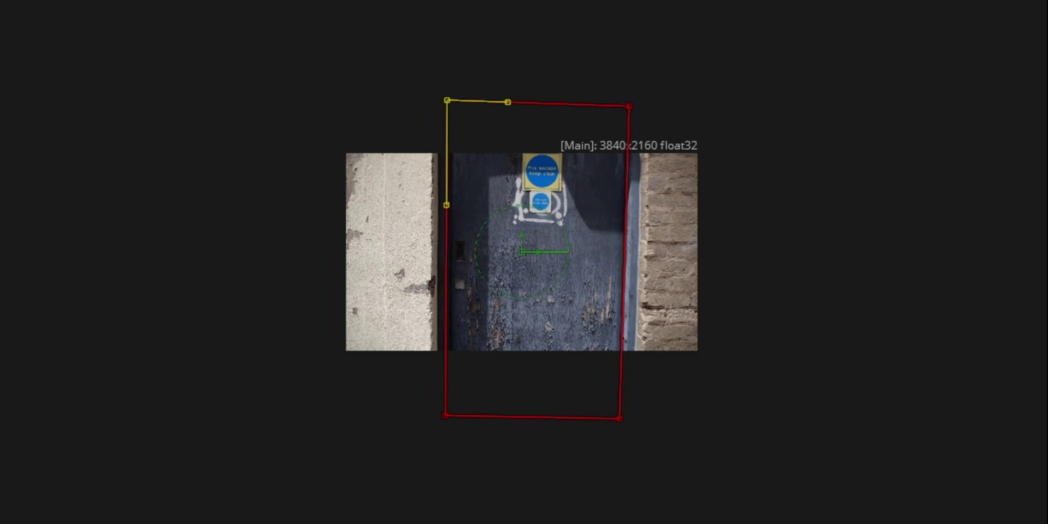
scroll(502, 283, "up", 5)
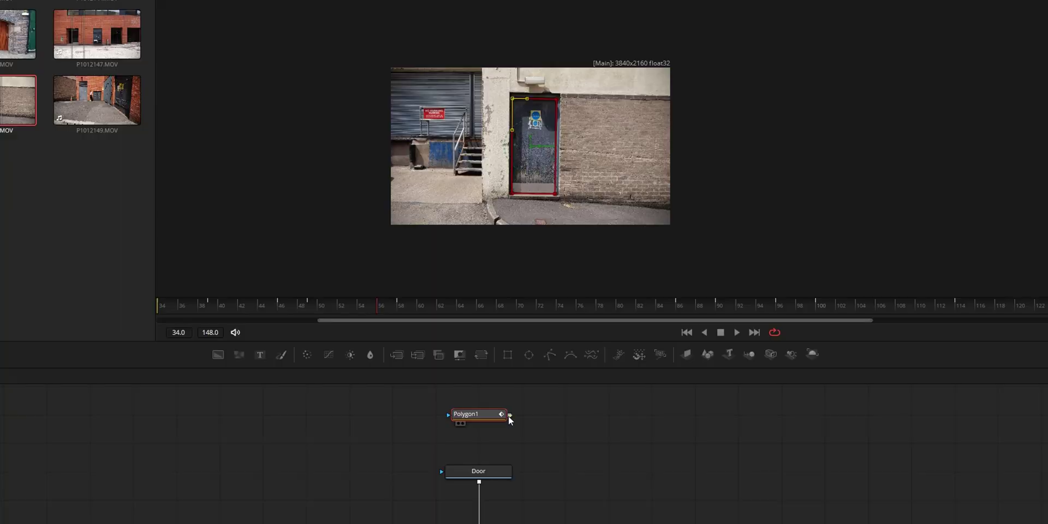
Connect Polygon1 to the Door node as its mask and play back the isolated door.
left_click_drag(509, 416, 480, 470)
left_click(449, 311)
key("space")
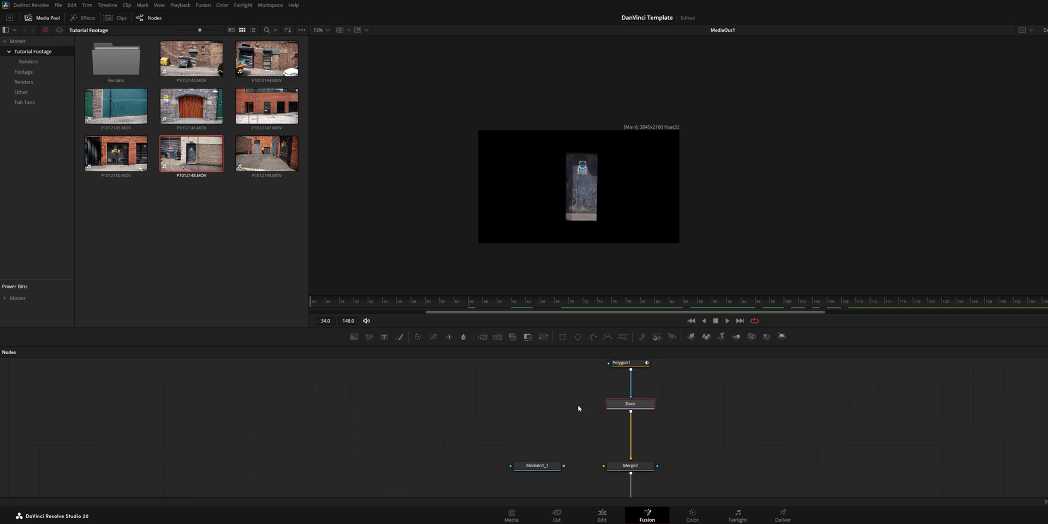
Rename the duplicate MediaIn1_1 node to EverythingElse and connect it to Merge2.
left_click(536, 465)
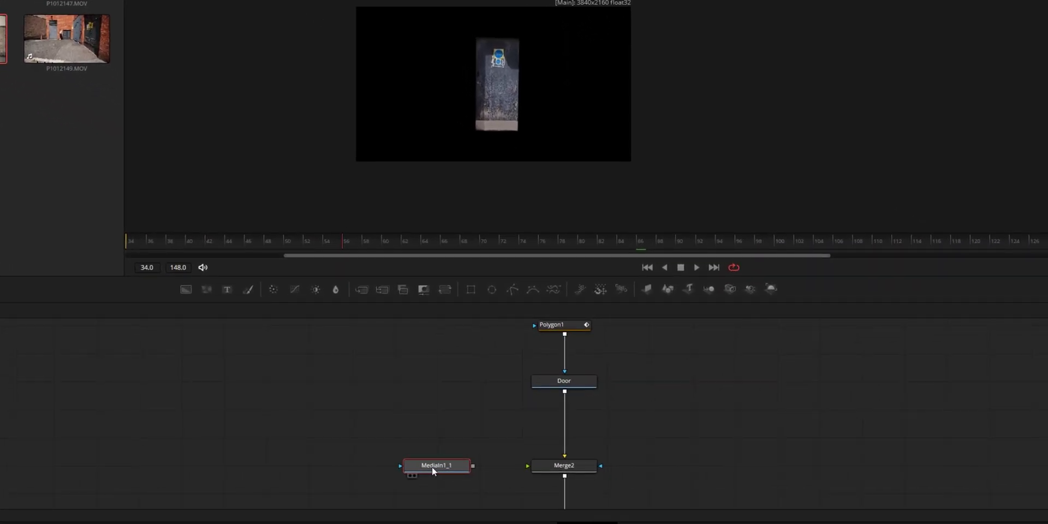
key("F2")
type("EverythingElse")
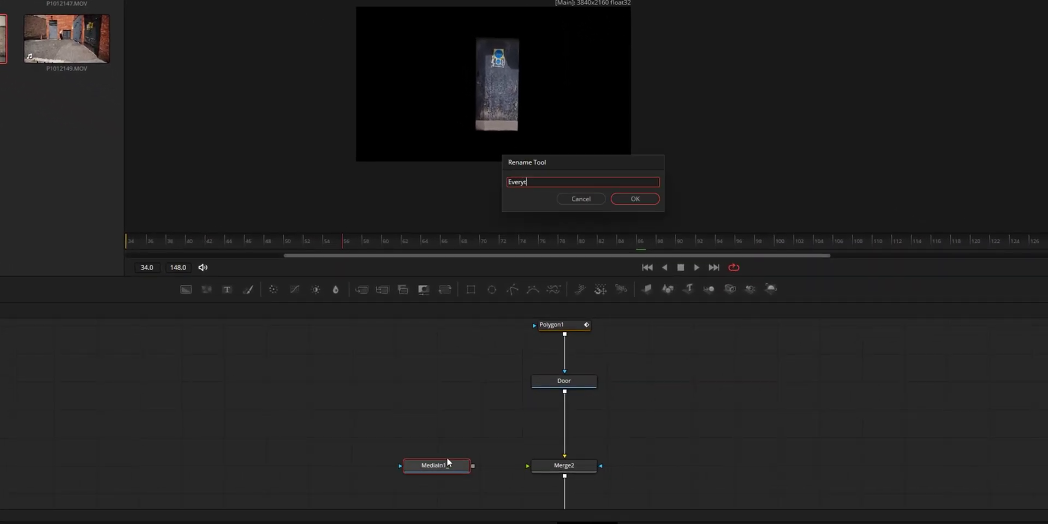
key("Return")
left_click_drag(472, 466, 566, 465)
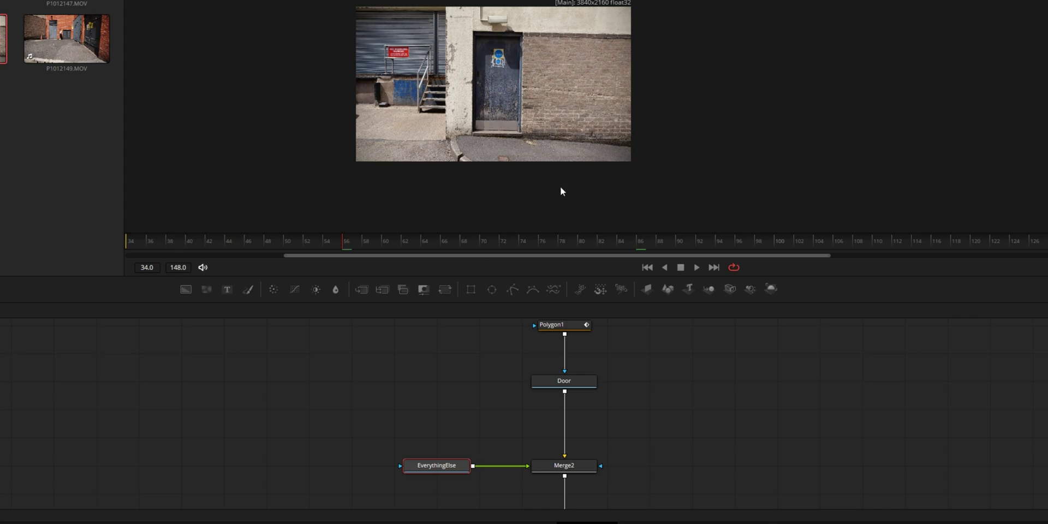
Duplicate the keyframed Polygon1, connect the copy to EverythingElse as its mask, and invert it.
left_click(556, 329)
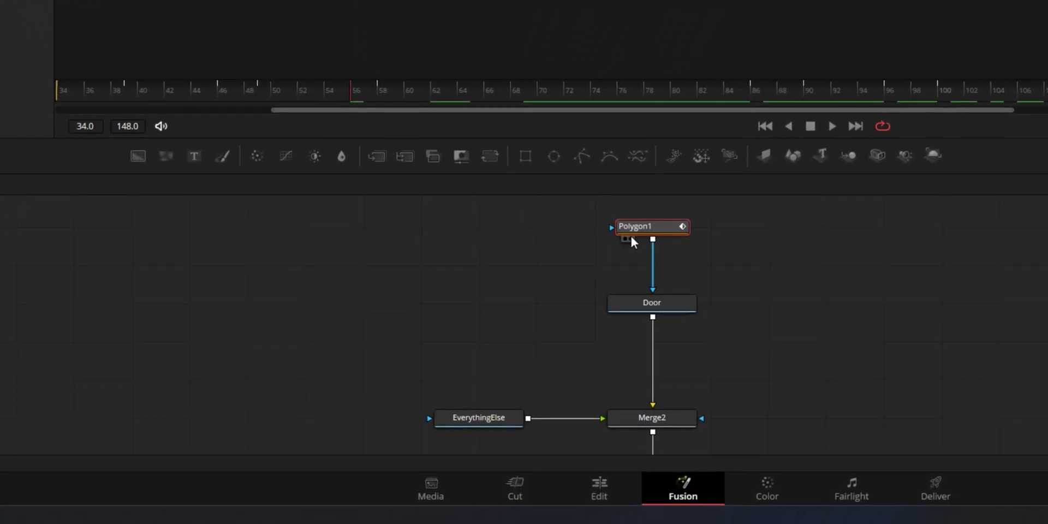
key("ctrl+c")
key("ctrl+v")
left_click_drag(359, 387, 436, 421)
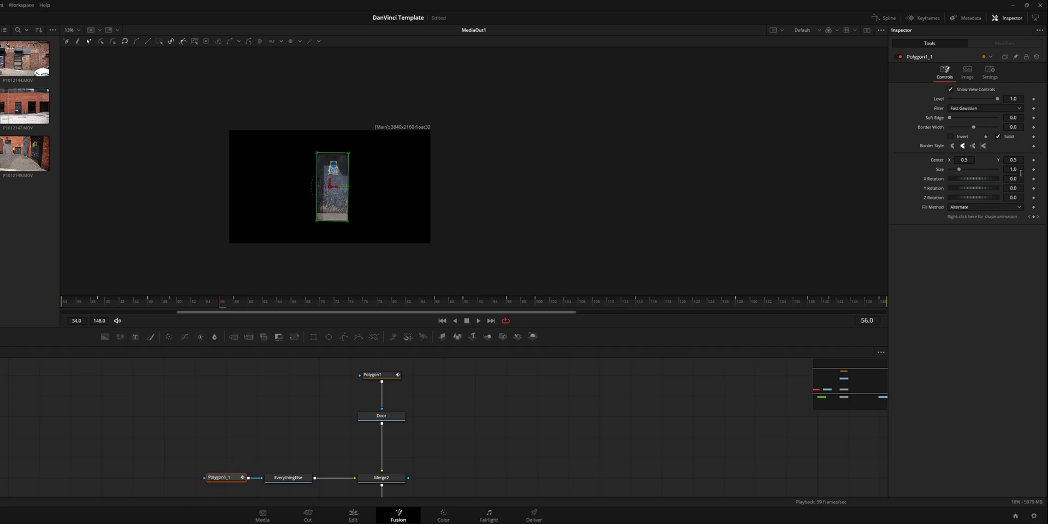
left_click(950, 136)
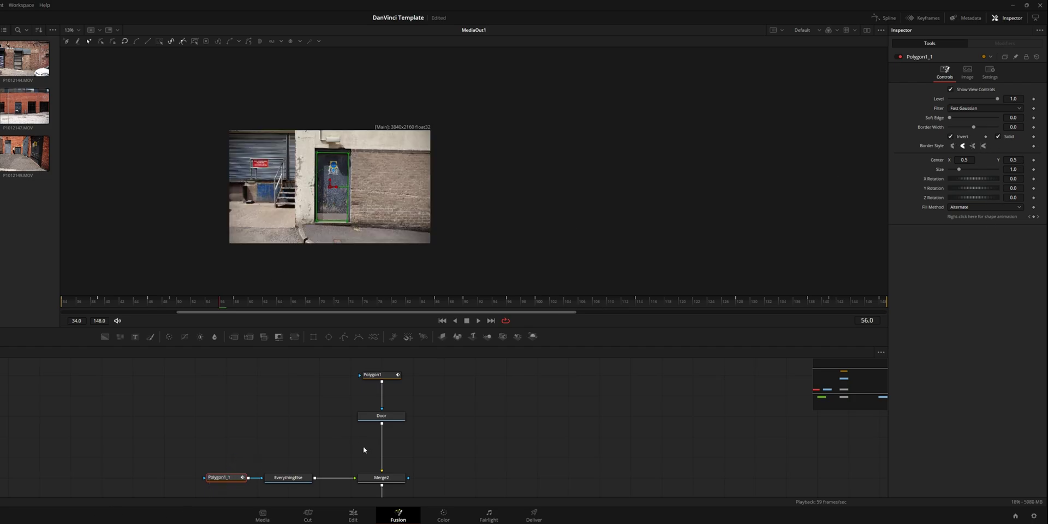
Show EverythingElse beside MediaOut1 in dual viewers and play the clip to check the door cutout.
left_click(299, 478)
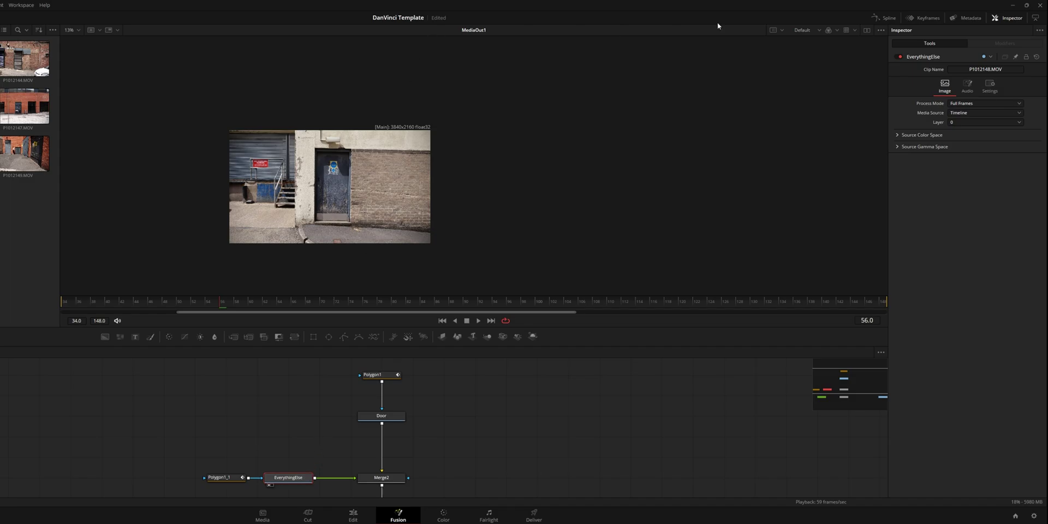
left_click(866, 30)
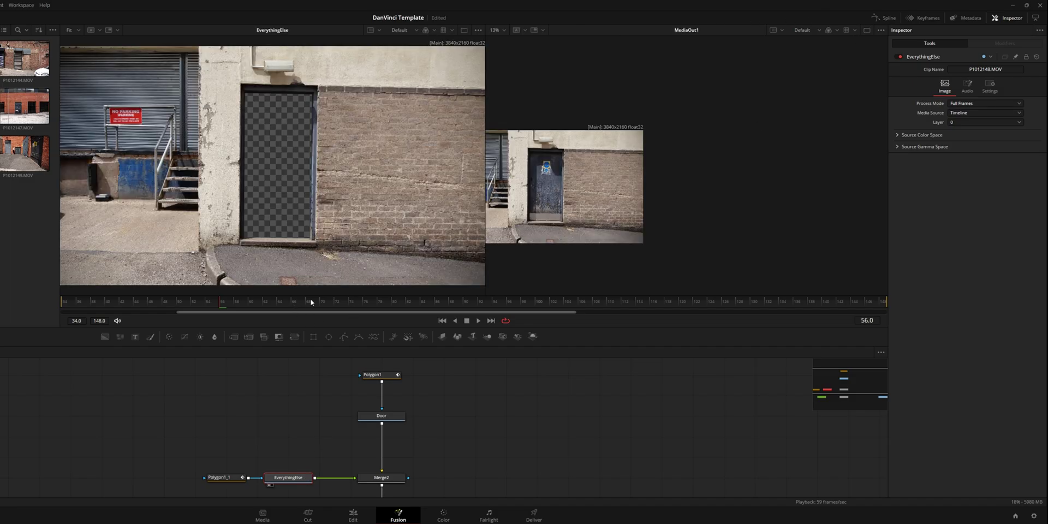
key("space")
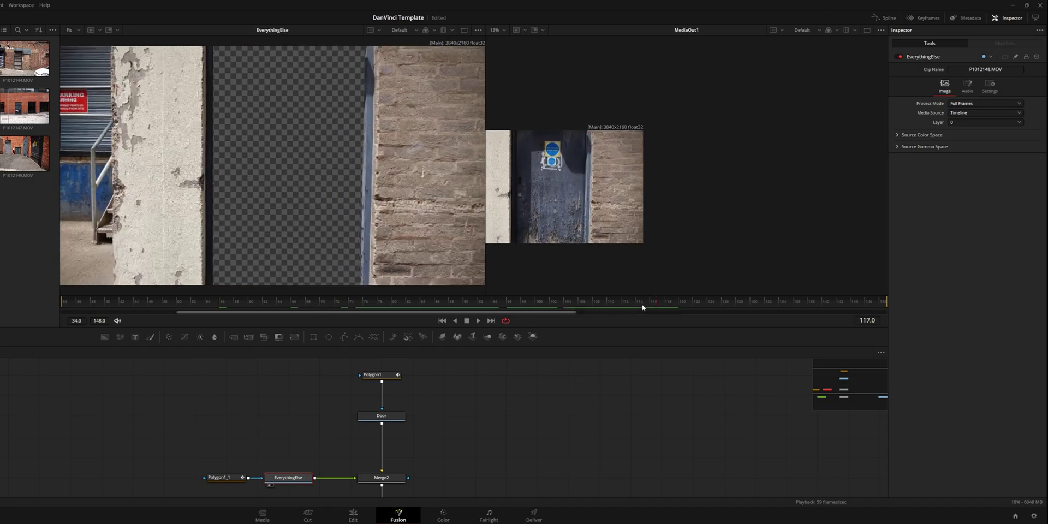